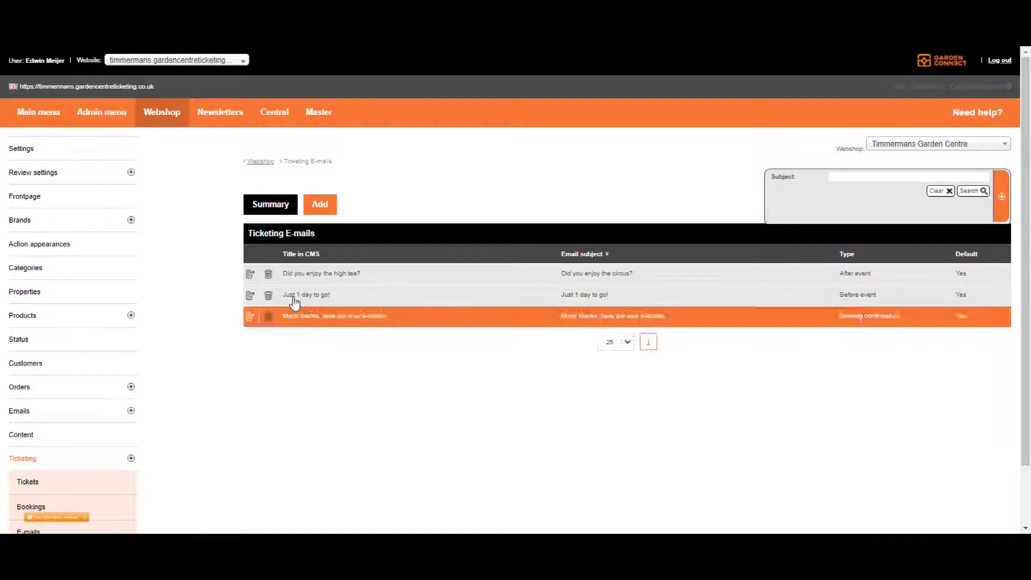
- Start a new ticketing e-mail and list its five available e-mail types
click(321, 205)
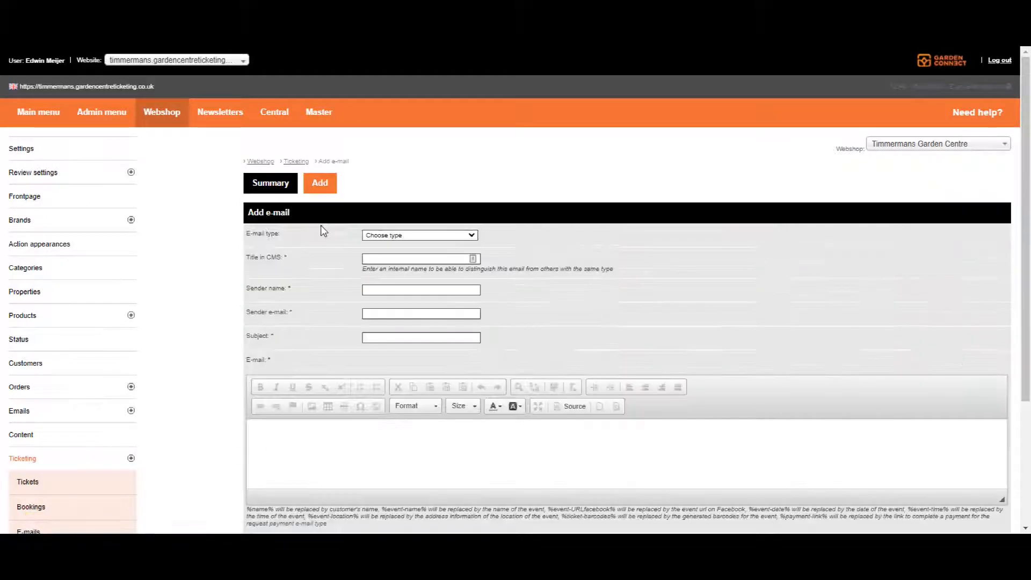
click(427, 236)
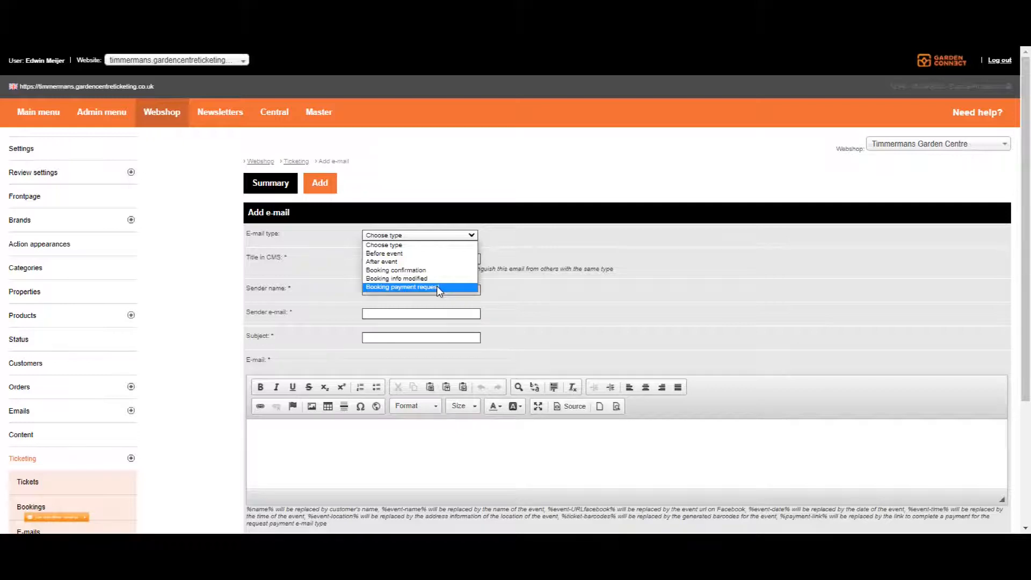
- Make the e-mail a Before event message titled Reminder
click(423, 252)
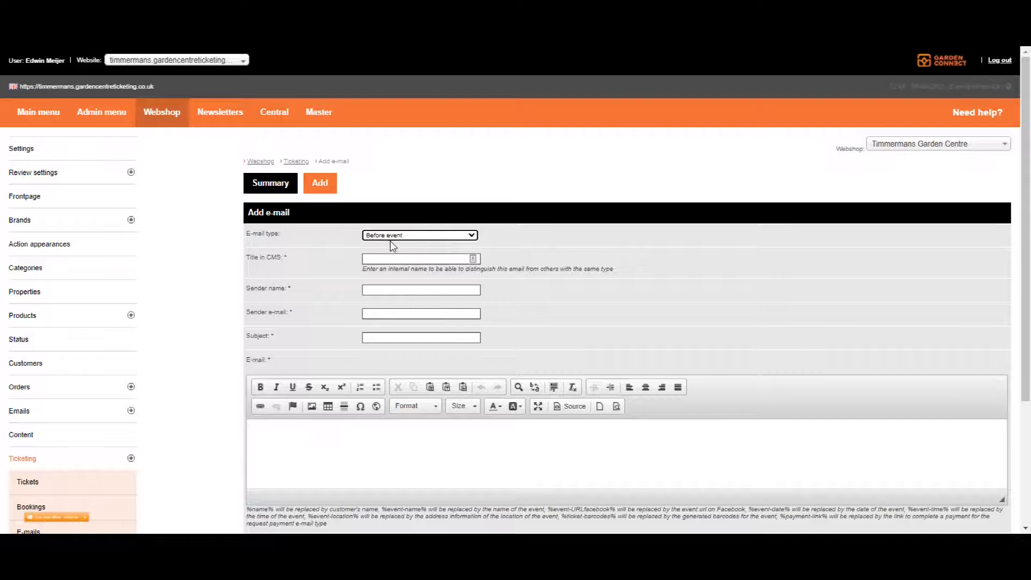
click(370, 258)
text(Reminder)
- Enter sender name 'Your Garden Centre Name', the sender e-mail address, and subject 'We look forward to seeing you tomorrow!'
click(404, 289)
text(Your Garde)
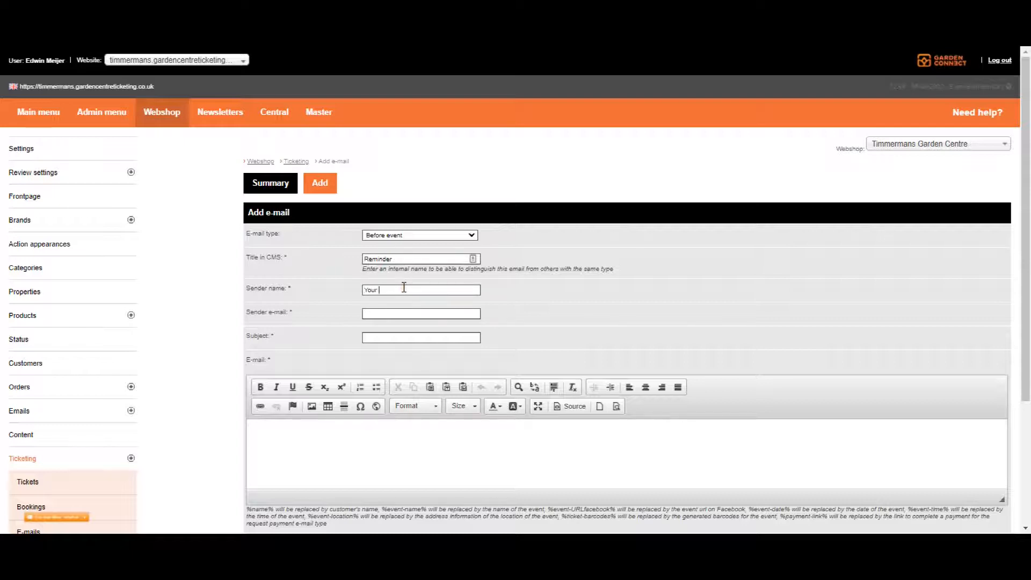
text(n Centre Name)
key(Tab)
text(info@yourgardencentre.co.uk)
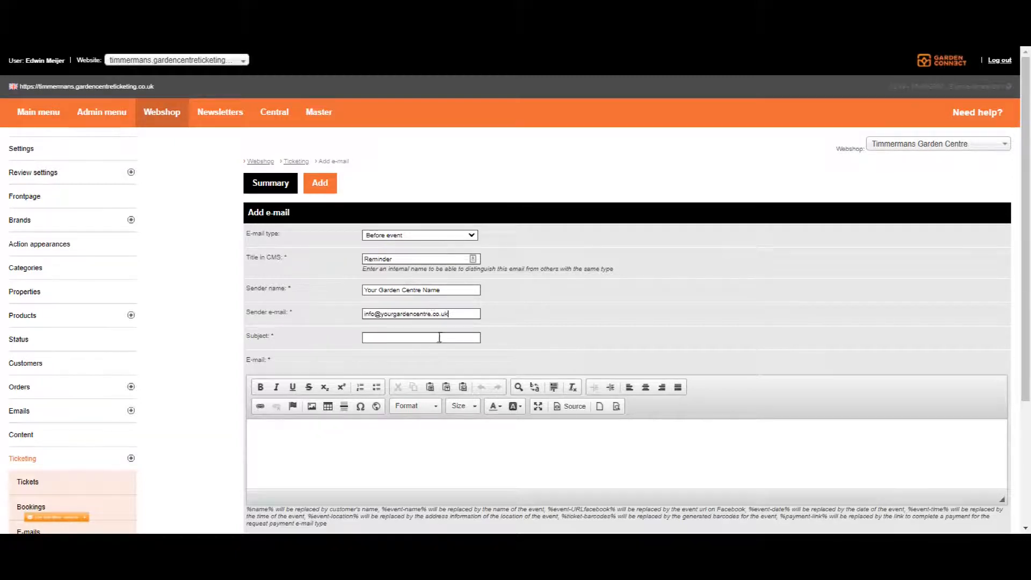
scroll(445, 288, down, 1)
scroll(611, 334, up, 1)
text(We look forward to seeing you tomorrow!)
scroll(610, 333, down, 2)
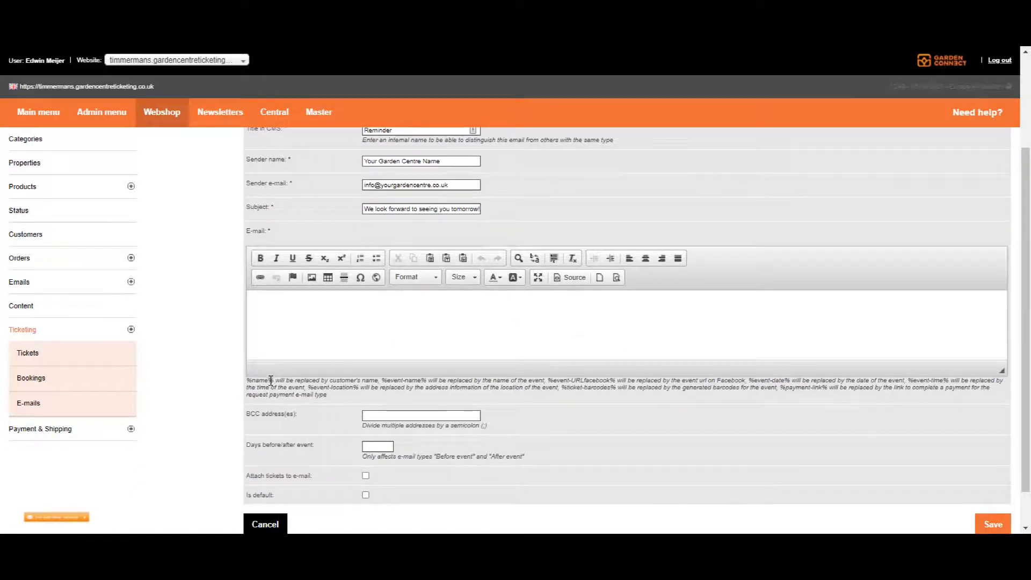
- Start the e-mail body with the greeting 'Dear %name%,'
drag(273, 380, 245, 382)
click(318, 322)
text(Dear %name%,)
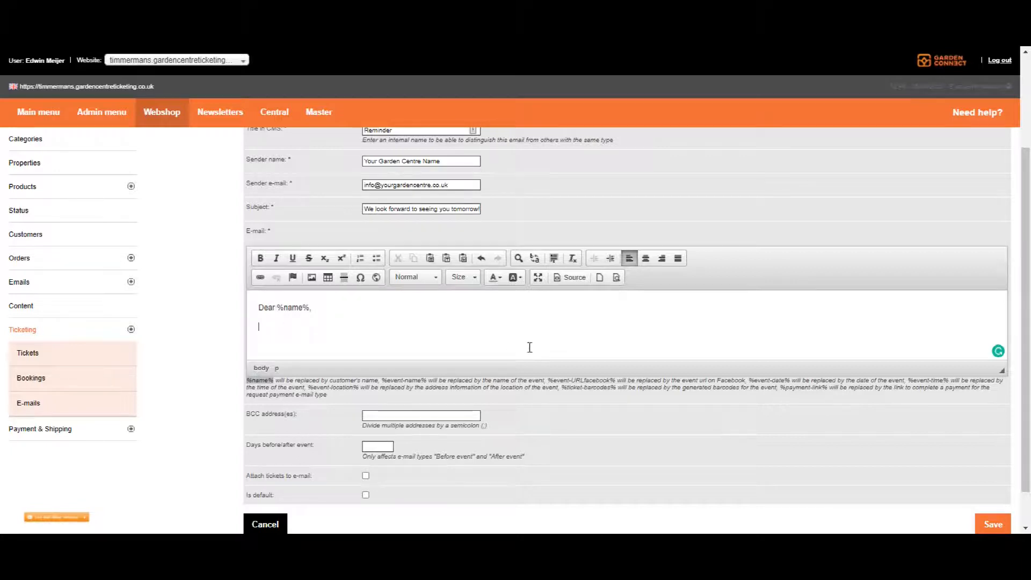
- Add %event-date%, %event-time% and %event-location% on separate lines below the greeting
drag(749, 381, 790, 380)
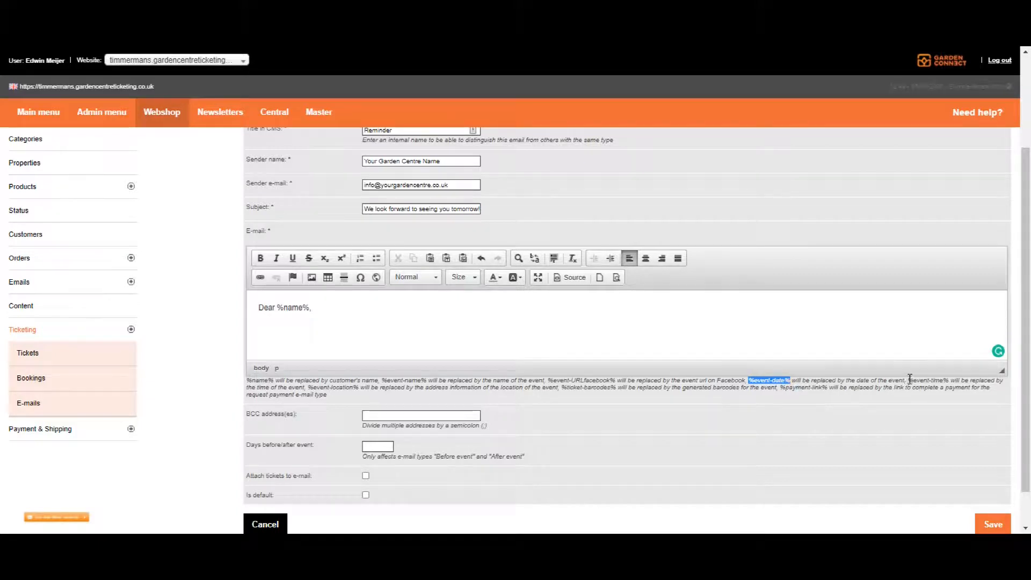
drag(909, 380, 949, 380)
click(371, 320)
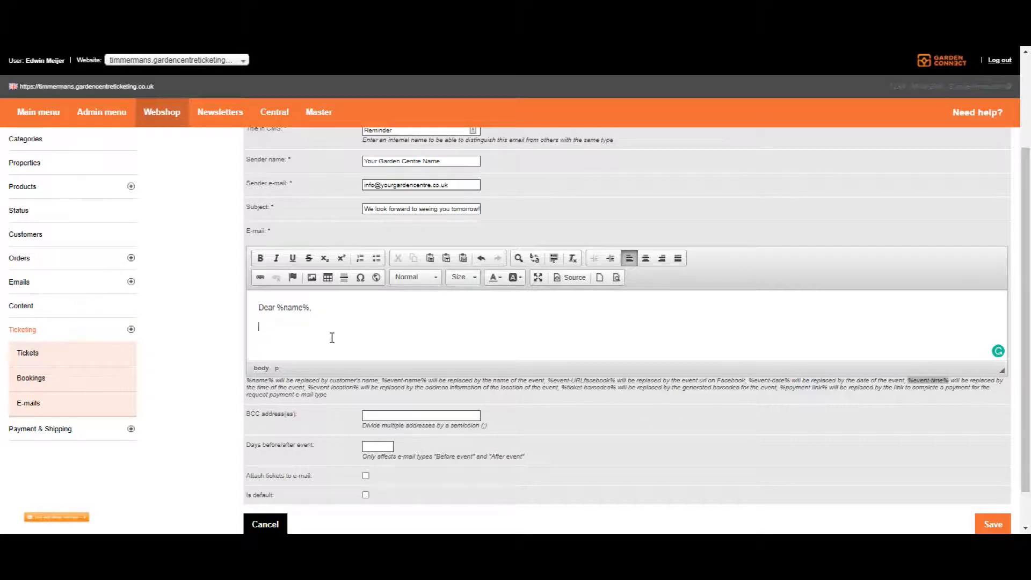
text(%event-date%)
key(shift+Return)
text(%event-time%)
key(Return)
text(%event-location%)
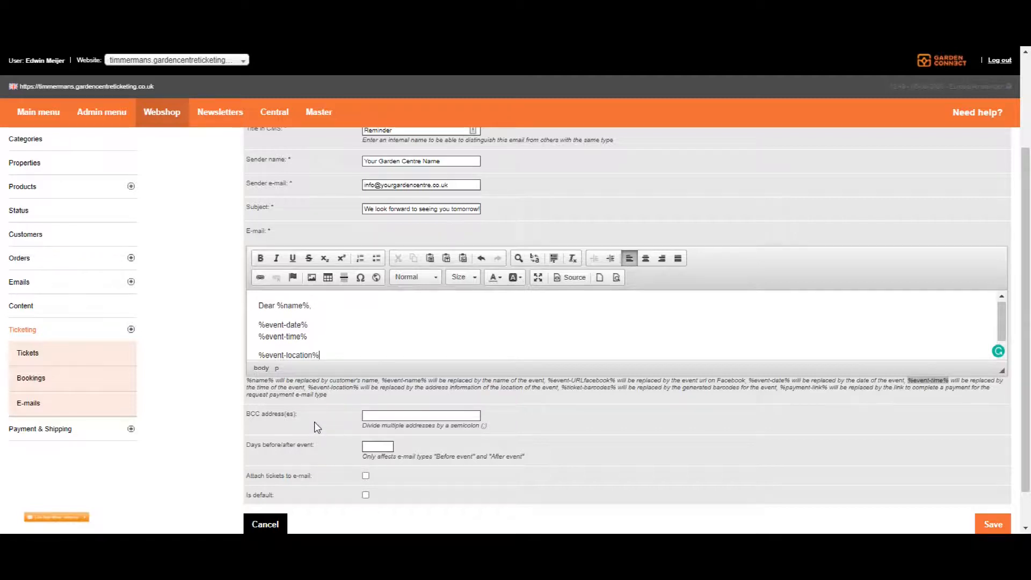
click(376, 417)
- Send the Reminder 1 day before the event, with tickets attached, as the default
scroll(348, 429, up, 1)
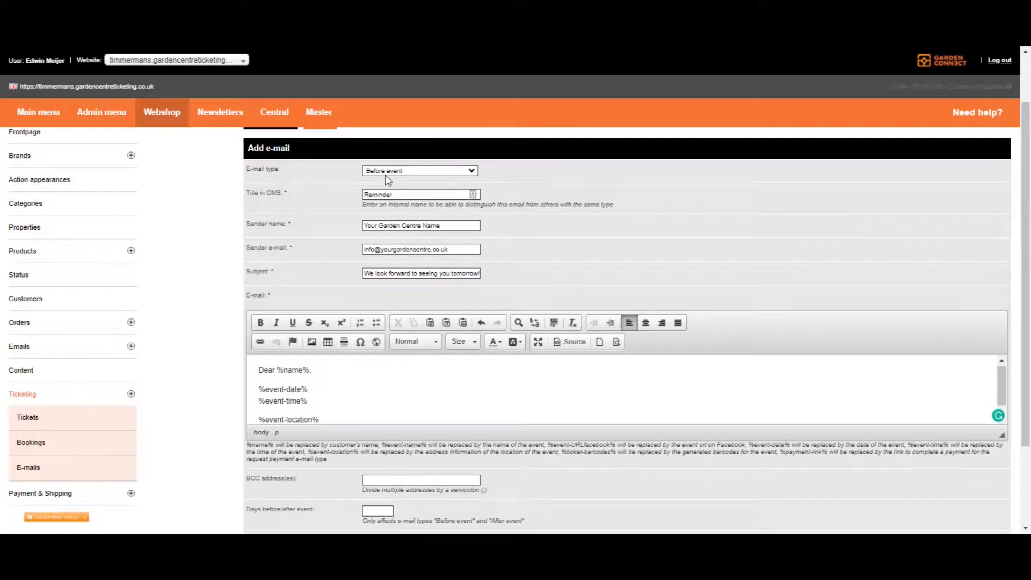
scroll(365, 202, down, 1)
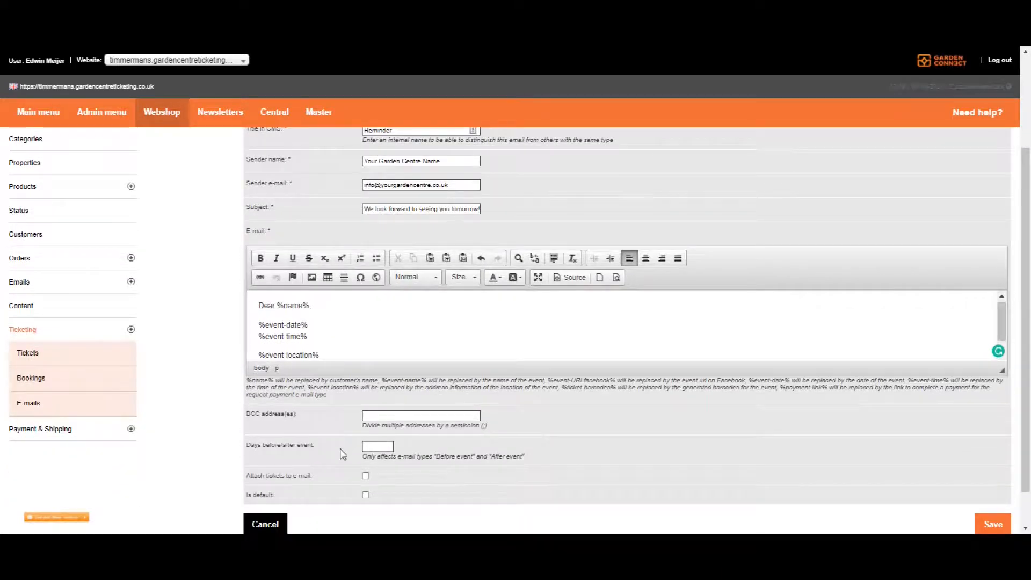
click(380, 447)
text(1)
scroll(363, 473, up, 1)
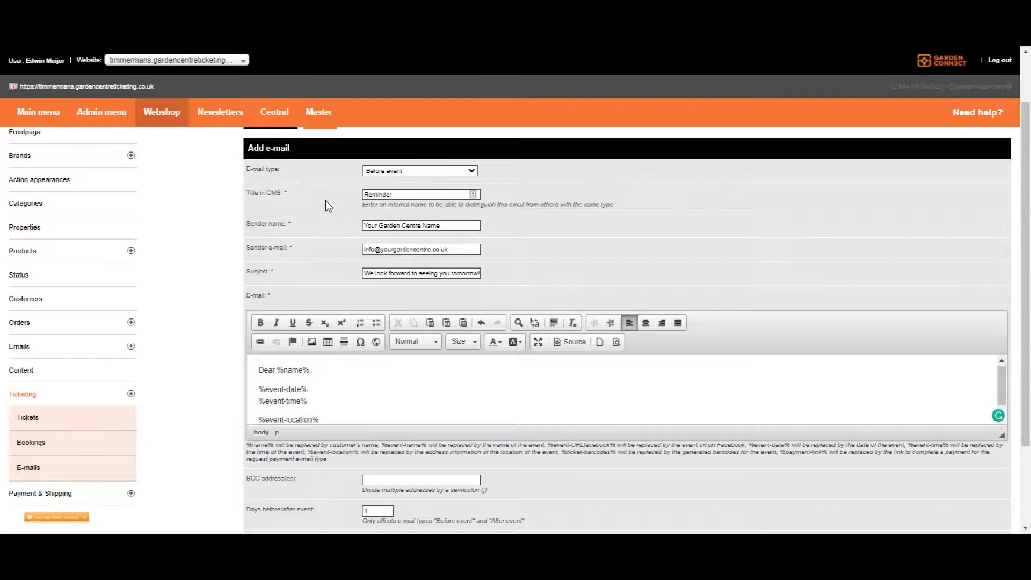
scroll(324, 207, down, 2)
click(366, 453)
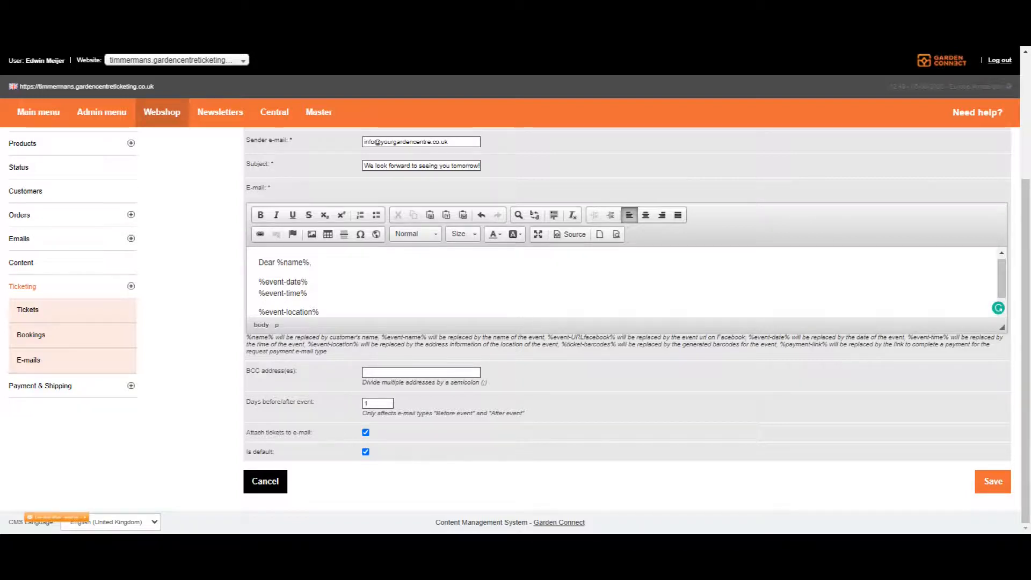
scroll(394, 458, up, 3)
click(417, 236)
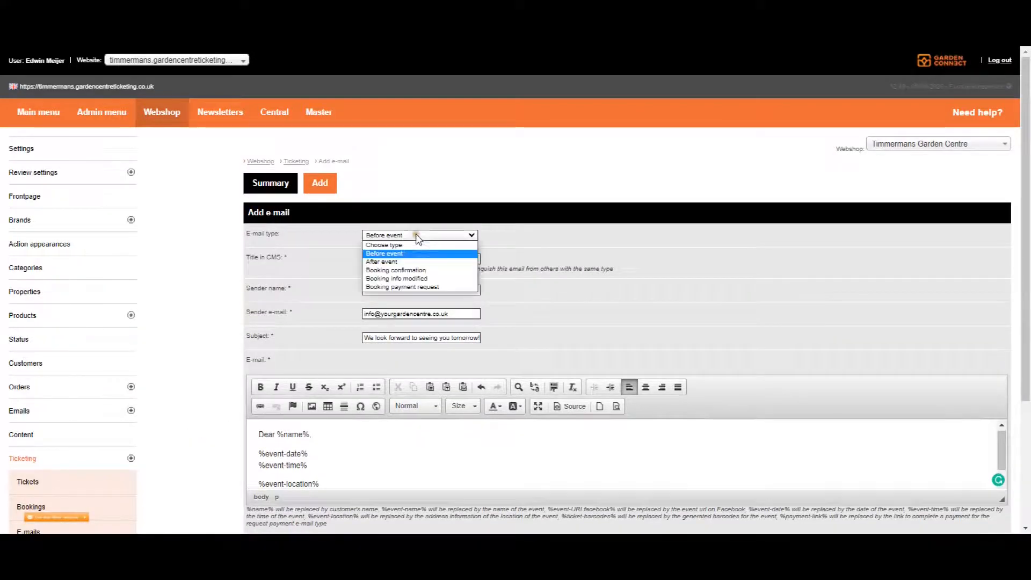
- Switch to After event and replace the event placeholders with 'Thanks!' and '#yourgardencentre'
click(404, 262)
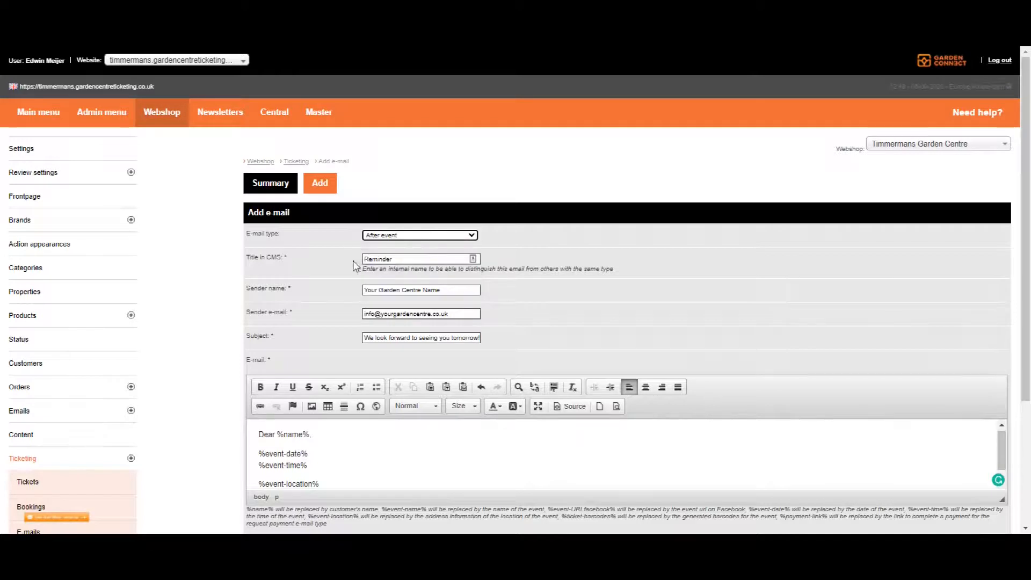
click(226, 261)
scroll(404, 236, down, 1)
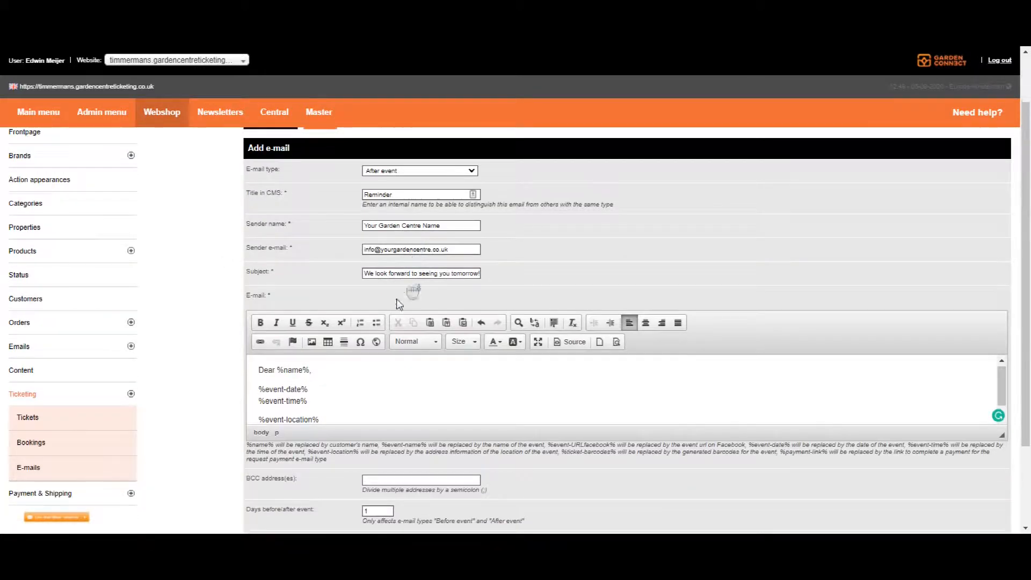
click(297, 391)
drag(260, 391, 342, 403)
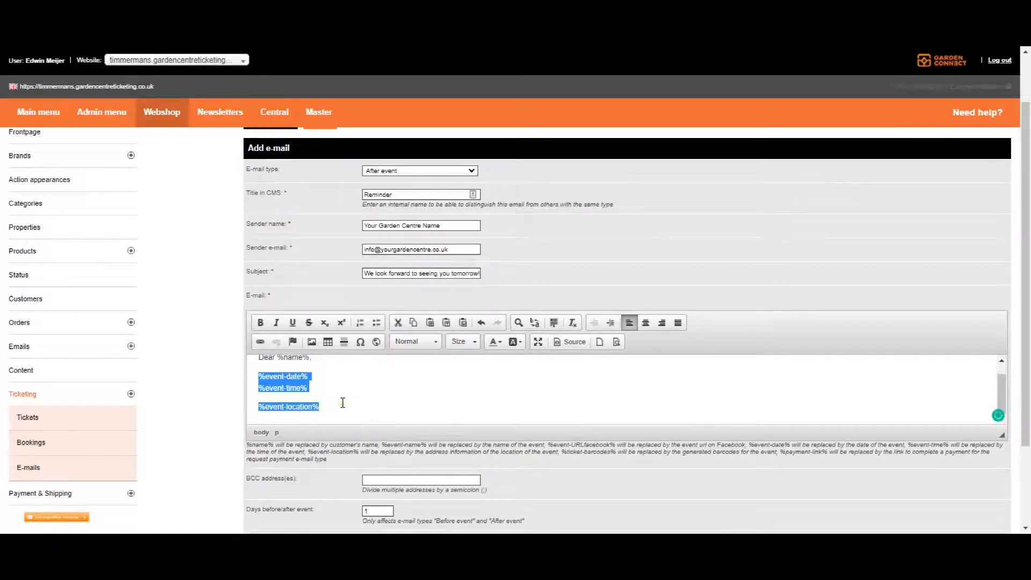
text(Thanks!)
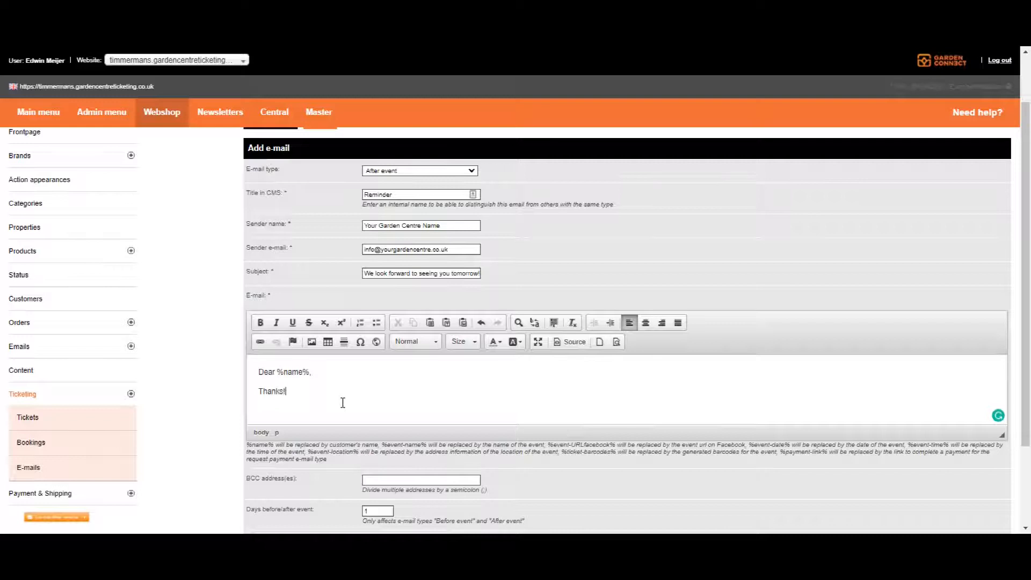
key(Return)
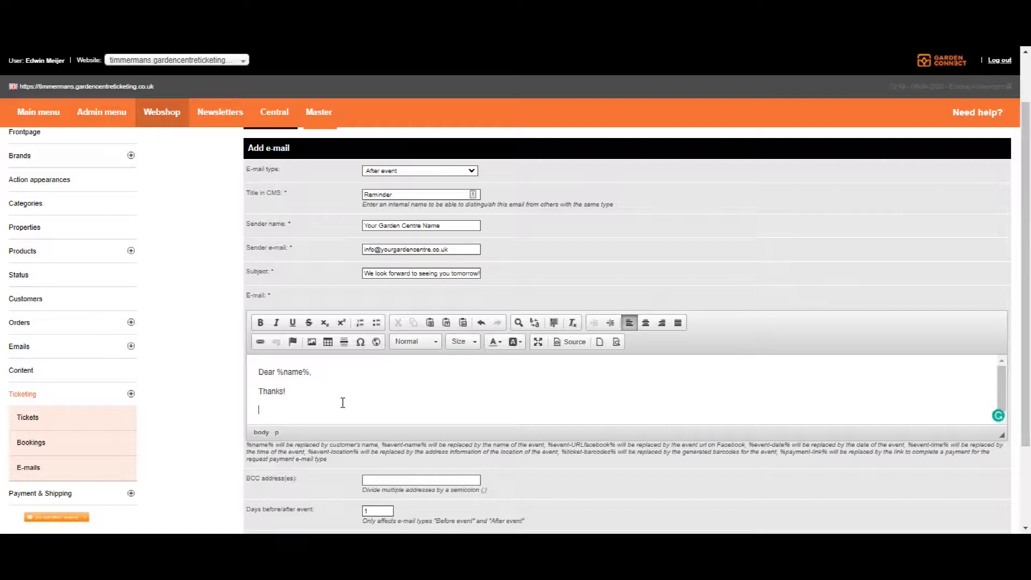
text(#yourgardencentre)
- Stop attaching tickets to the e-mail
scroll(344, 433, down, 2)
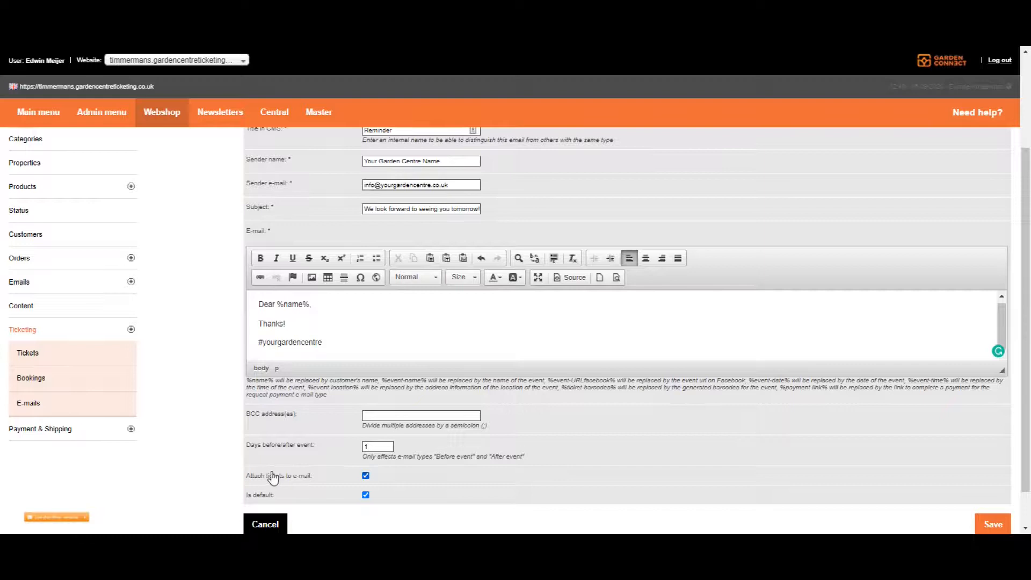
click(365, 475)
scroll(356, 237, up, 3)
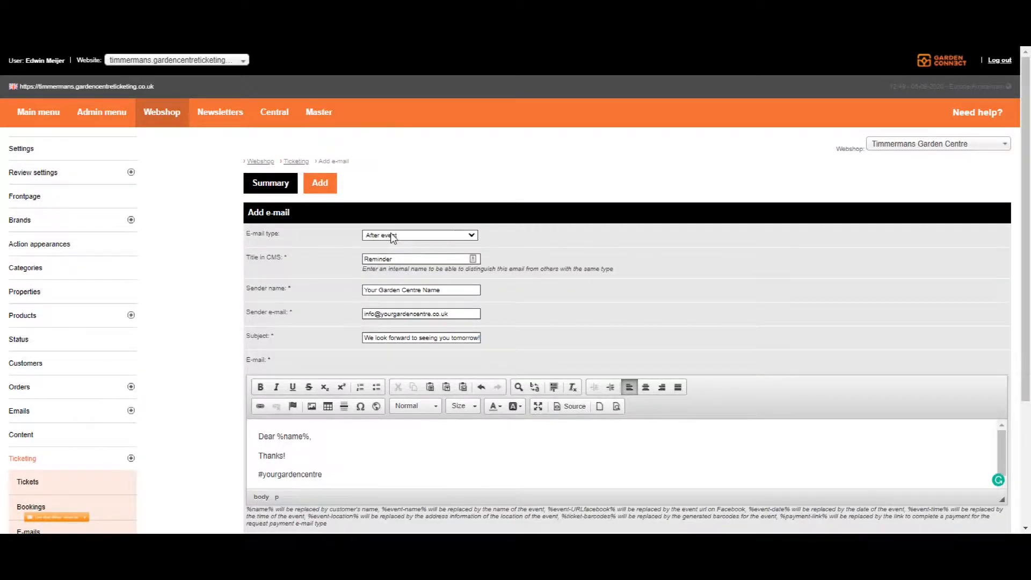
click(392, 236)
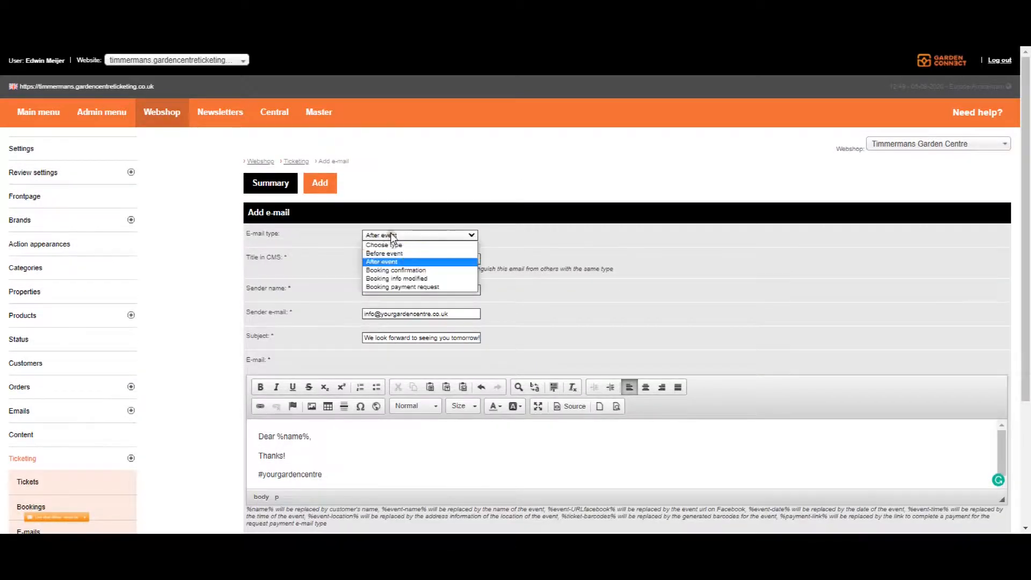
- Change the type to Booking confirmation and delete the '#yourgardencentre' line from the body
click(390, 270)
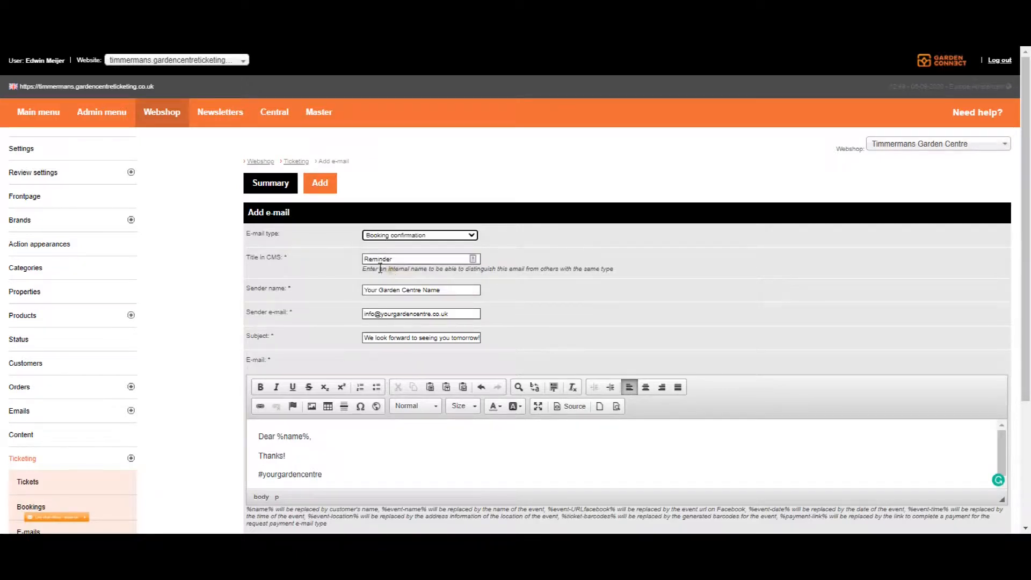
scroll(210, 338, down, 1)
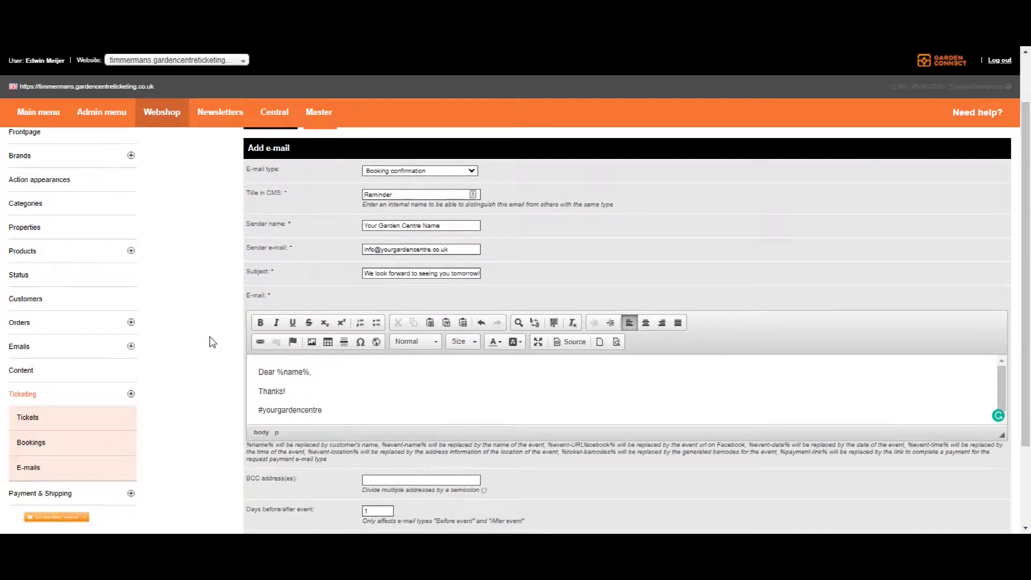
click(296, 394)
drag(329, 411, 257, 410)
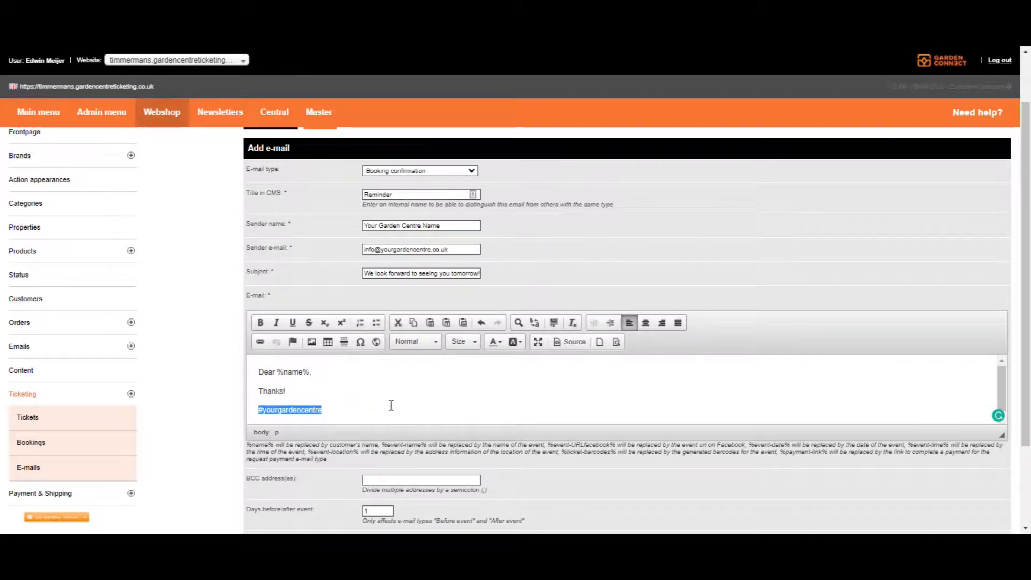
key(BackSpace)
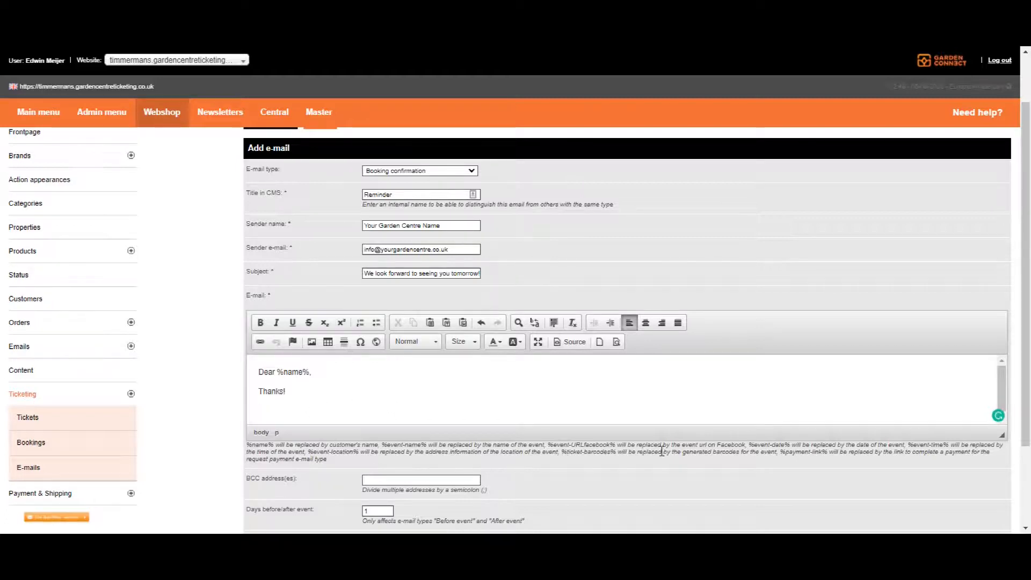
- Review the %event-date%, %event-name% and other placeholders in the help text
drag(752, 443, 790, 444)
drag(908, 444, 949, 445)
click(934, 445)
drag(381, 445, 427, 445)
scroll(400, 404, down, 2)
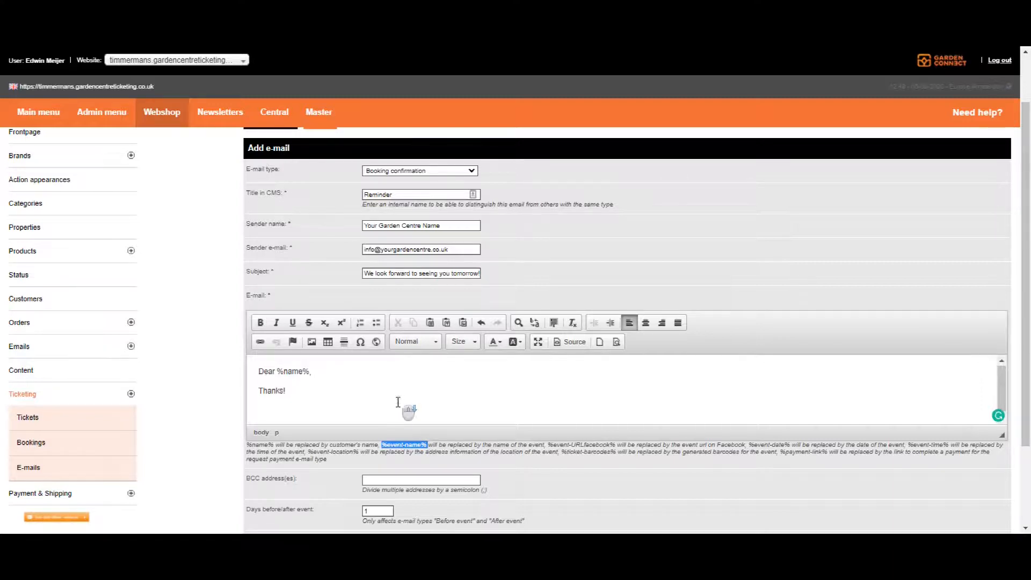
click(358, 410)
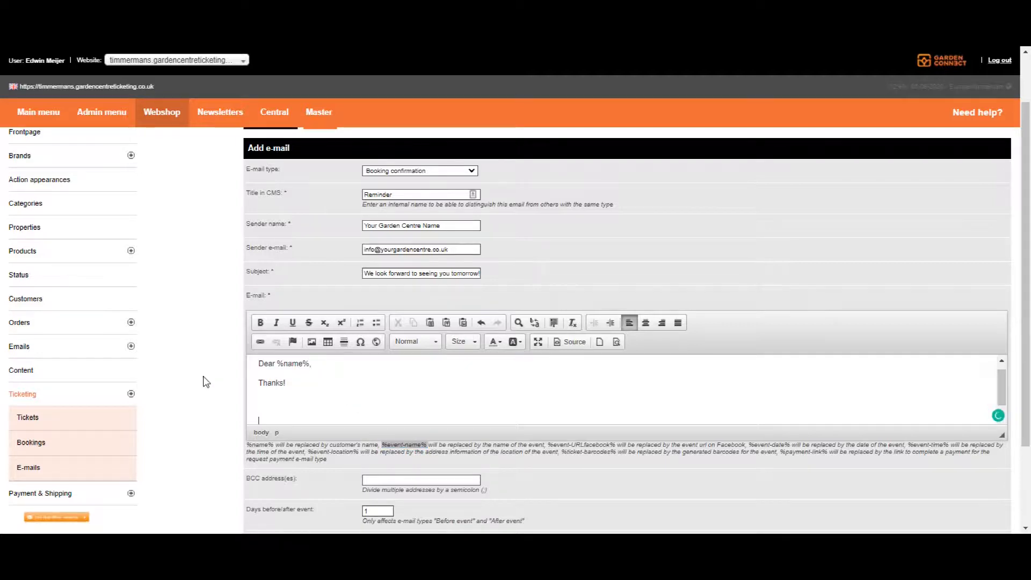
- Turn on 'Attach tickets to e-mail' and locate %ticket-barcodes% in the help text
scroll(212, 387, down, 2)
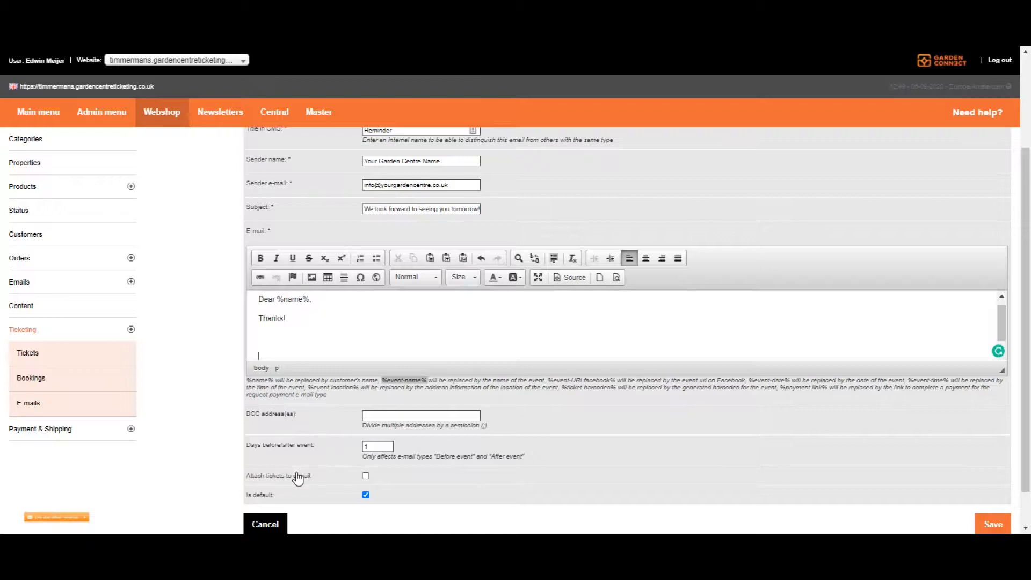
click(367, 476)
click(288, 345)
scroll(296, 344, down, 1)
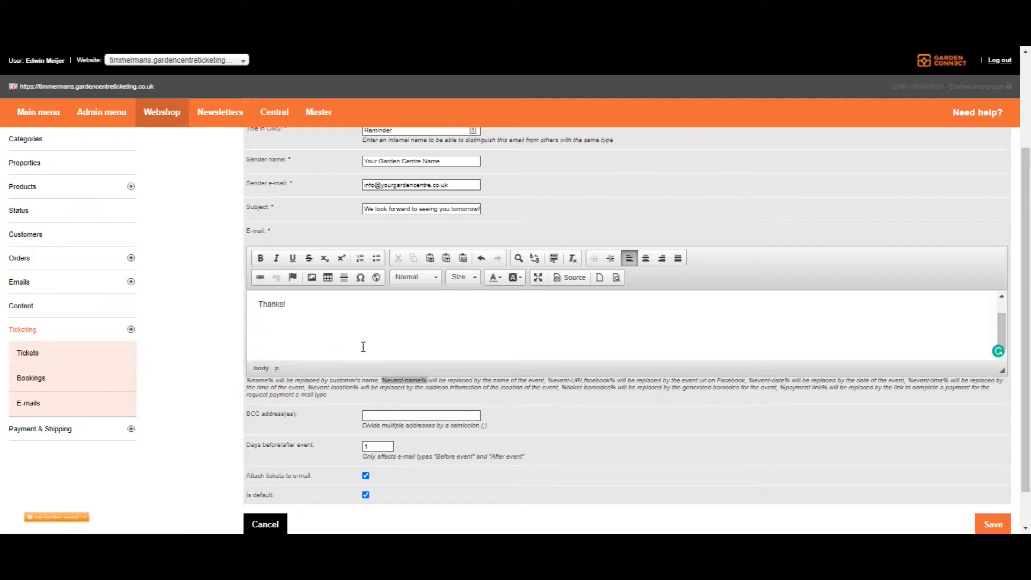
drag(562, 388, 617, 389)
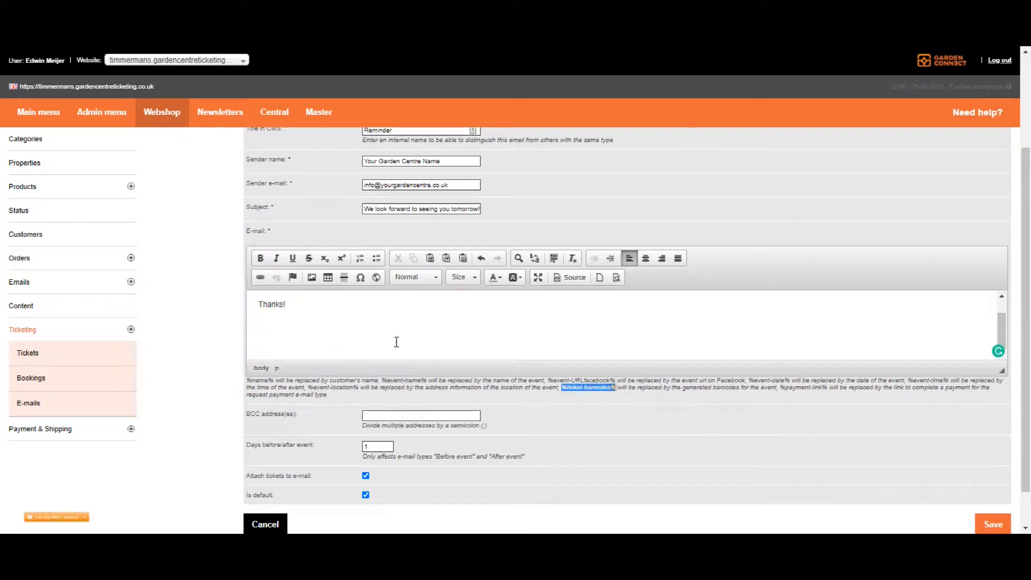
- Type %ticket-barcodes% on a new line below 'Thanks!' in the body
click(296, 342)
text(%ticket-ar)
key(BackSpace)
text(barcodes%)
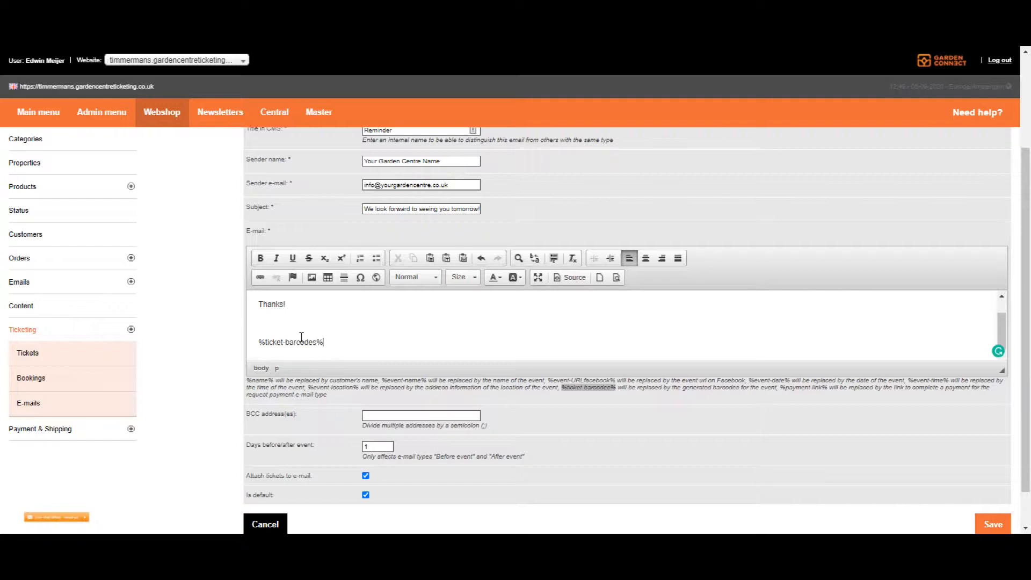
key(Return)
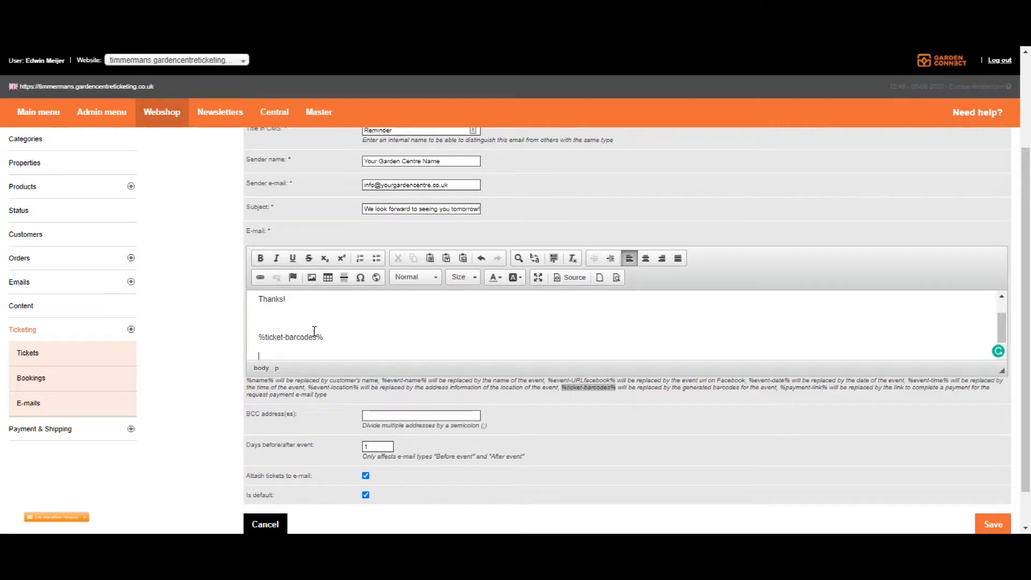
scroll(327, 333, up, 3)
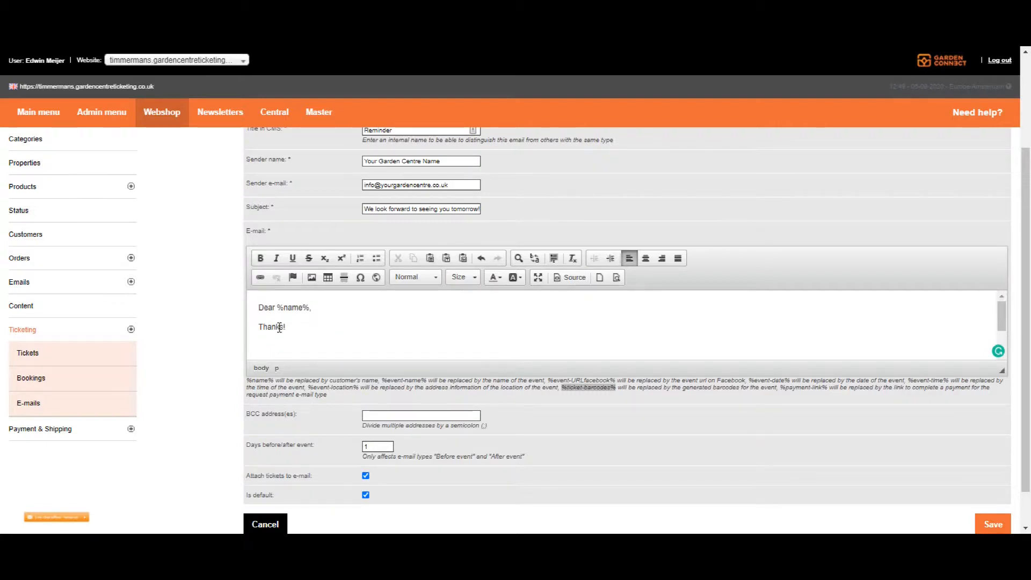
scroll(240, 315, up, 2)
scroll(240, 314, up, 1)
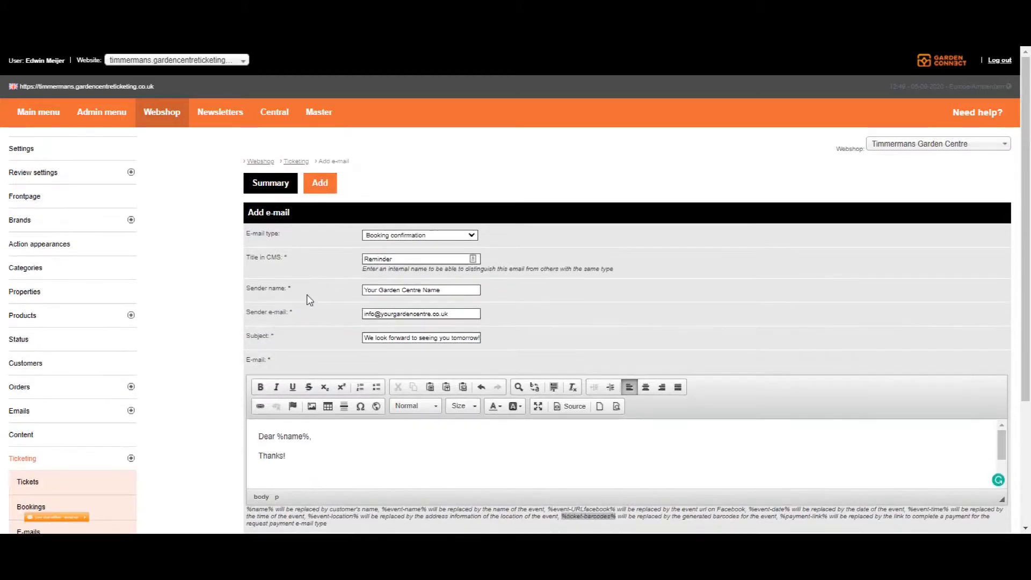
- Choose 'Booking info modified' as the e-mail type and review the form
click(408, 235)
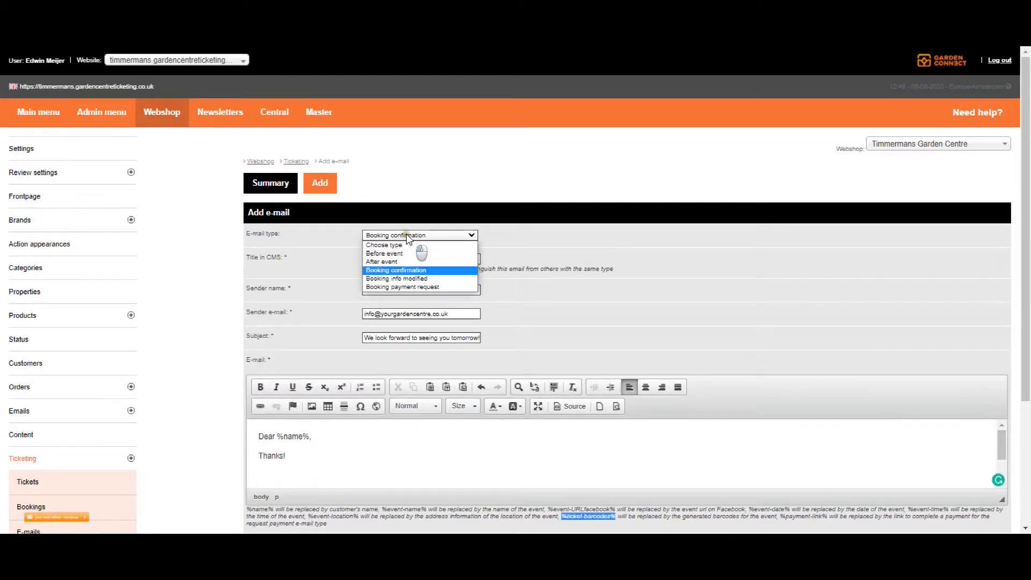
click(404, 279)
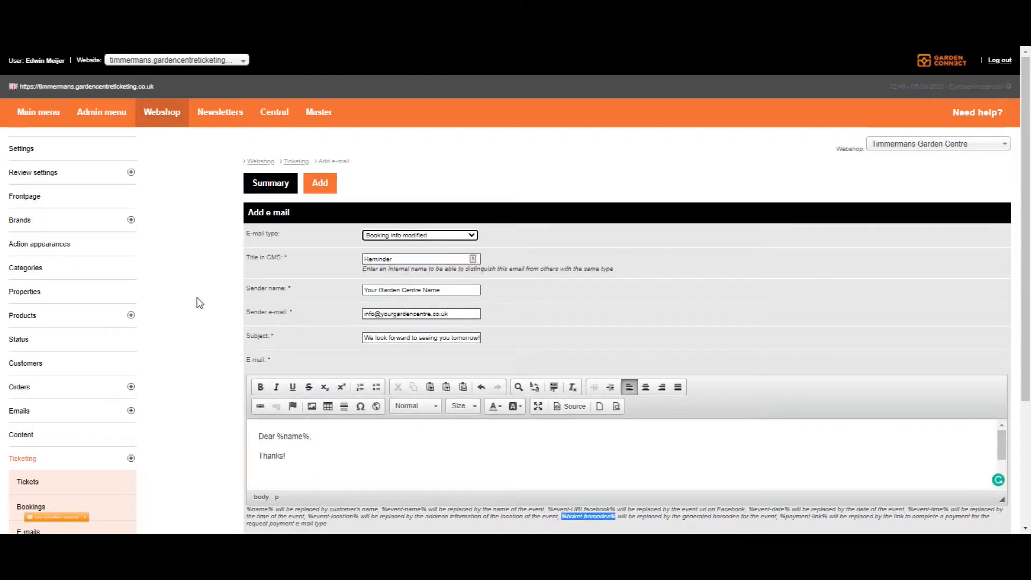
scroll(199, 302, down, 1)
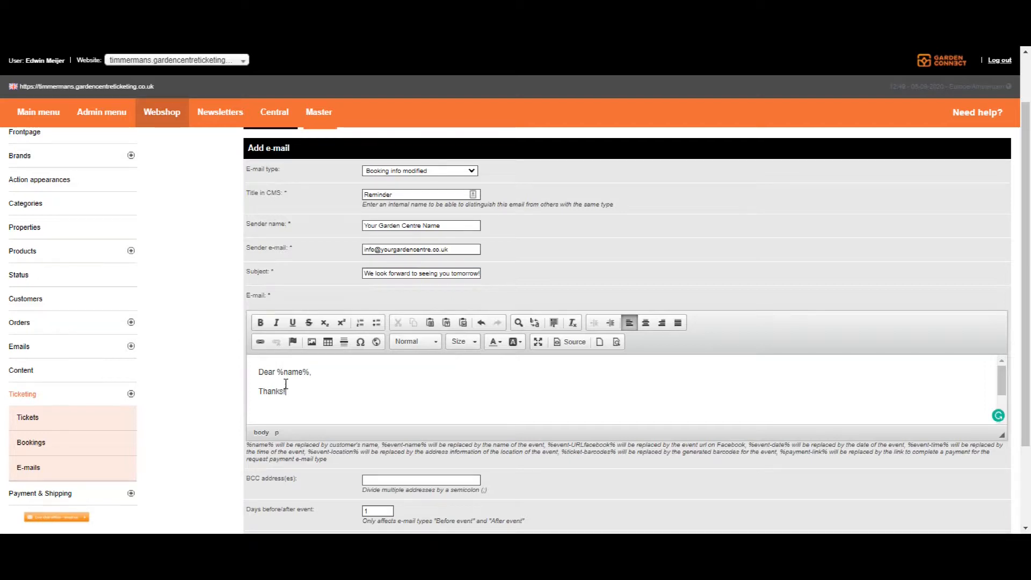
scroll(203, 361, down, 1)
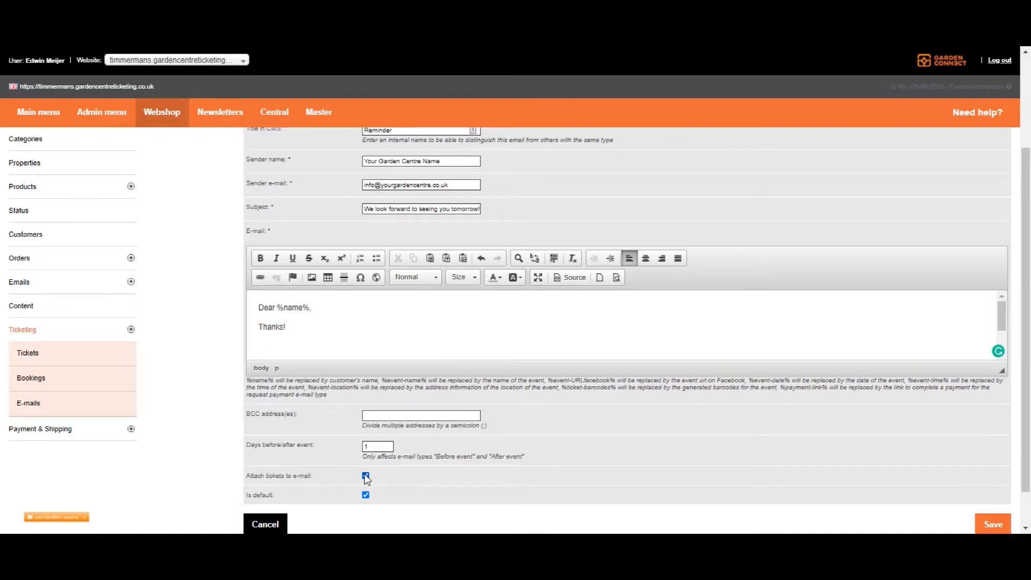
scroll(350, 364, up, 3)
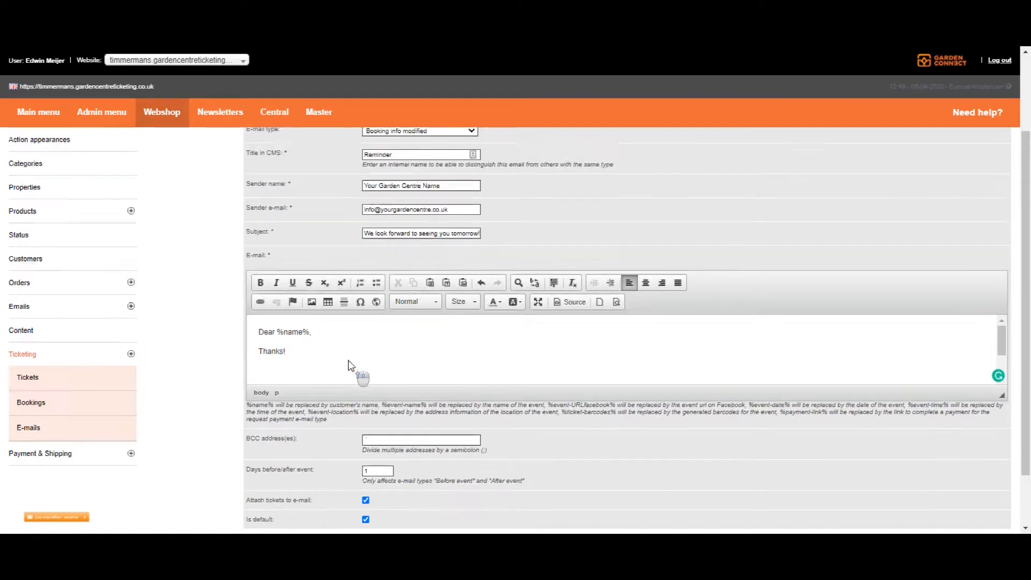
click(403, 170)
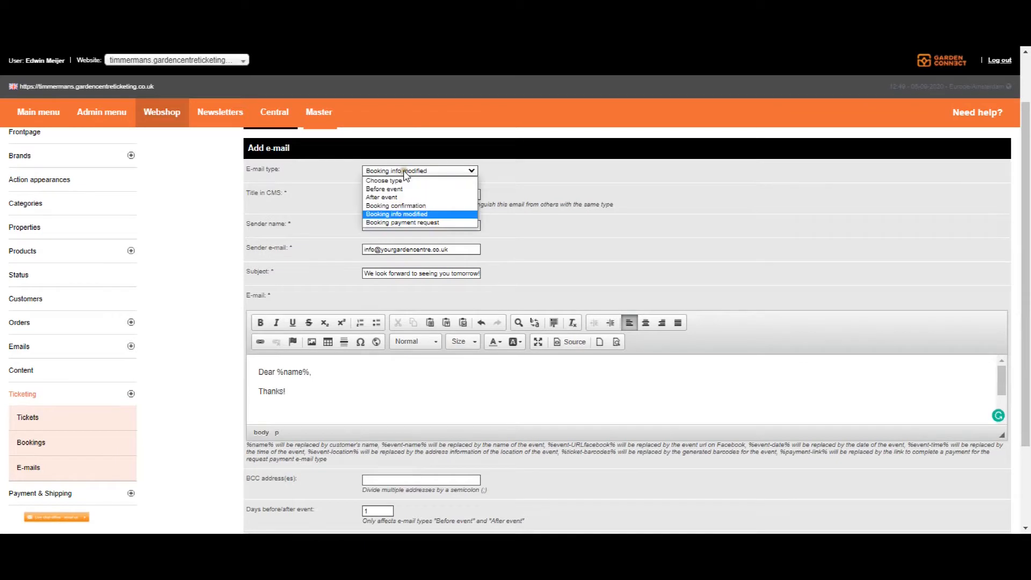
- Set the e-mail type to Booking payment request
click(417, 222)
scroll(214, 231, down, 3)
scroll(215, 233, up, 2)
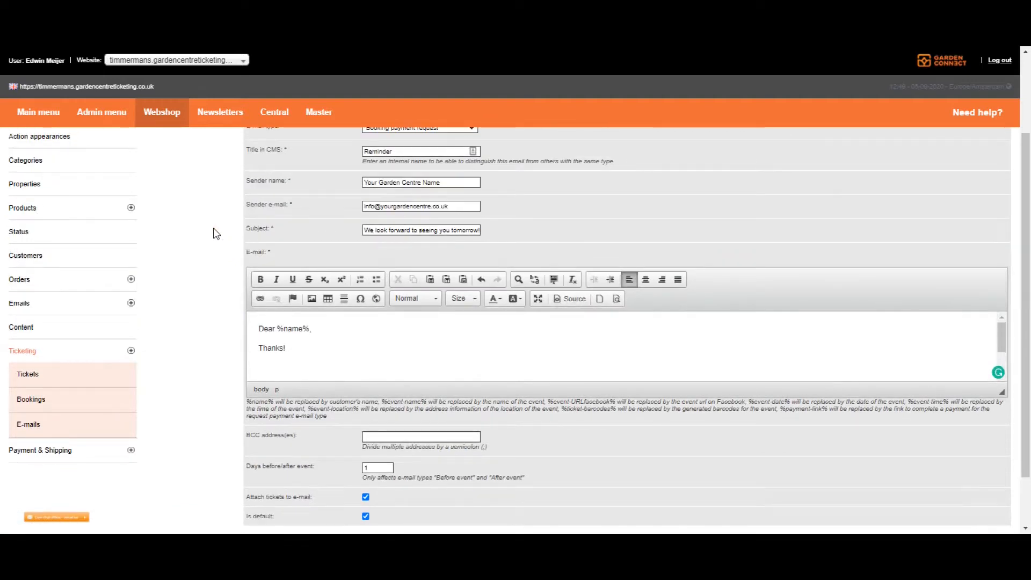
scroll(214, 232, up, 2)
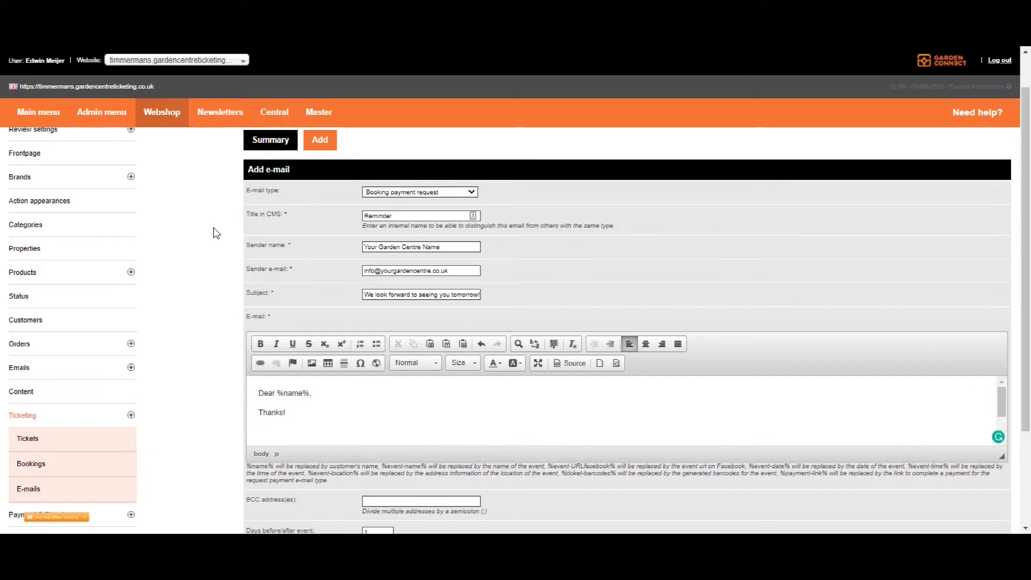
- Add an empty line after 'Thanks!' and locate %payment-link% in the help text
click(310, 412)
key(Return)
drag(779, 473, 828, 474)
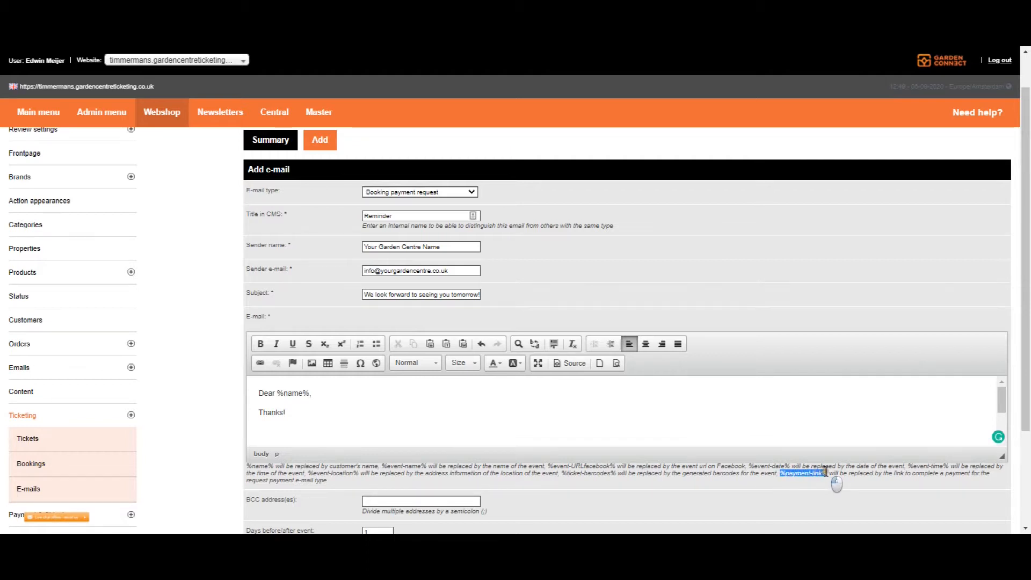
click(300, 430)
scroll(222, 402, down, 1)
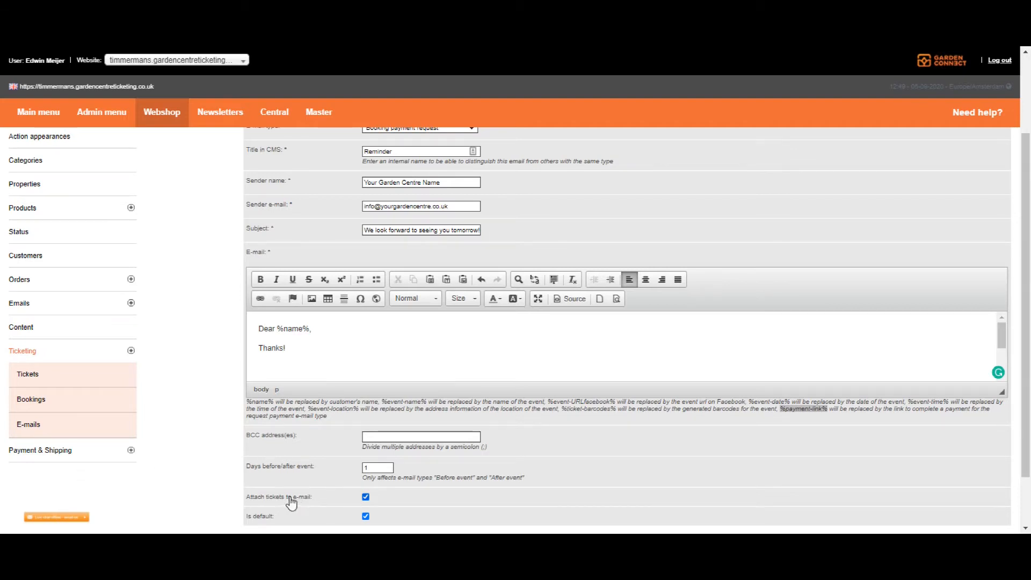
- Untick 'Attach tickets to e-mail' on the Booking payment request template
click(365, 496)
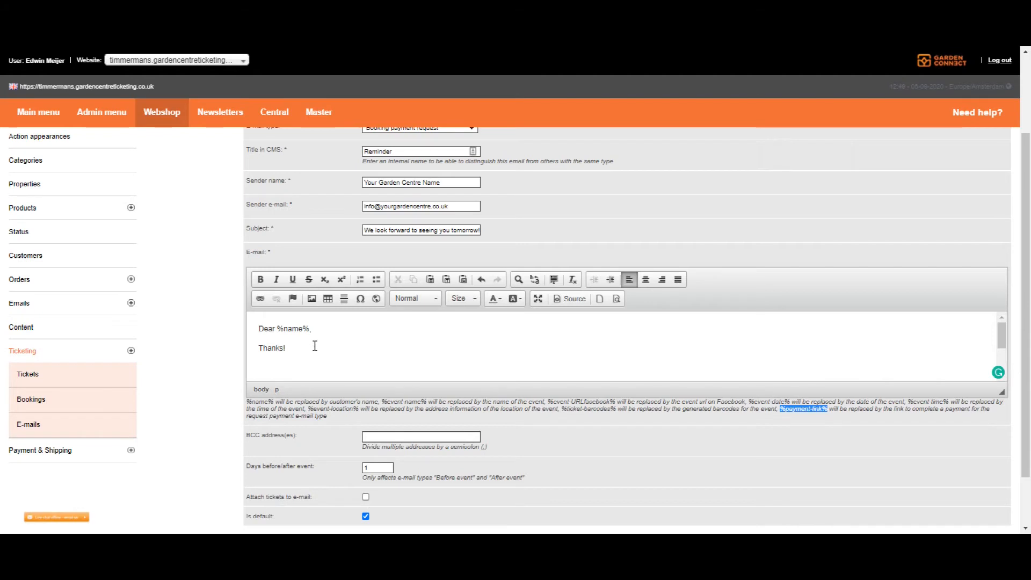
scroll(315, 346, up, 1)
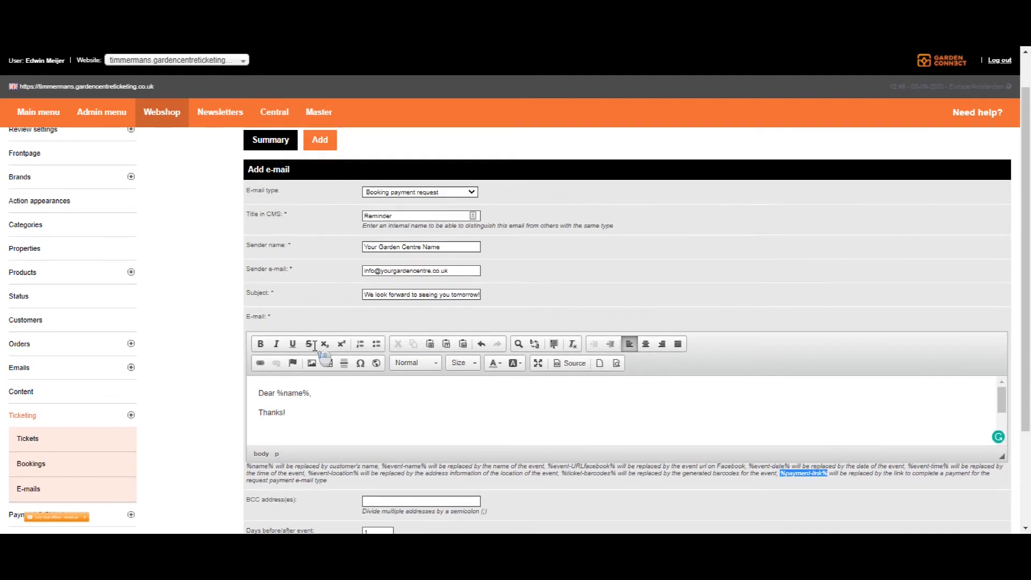
click(421, 192)
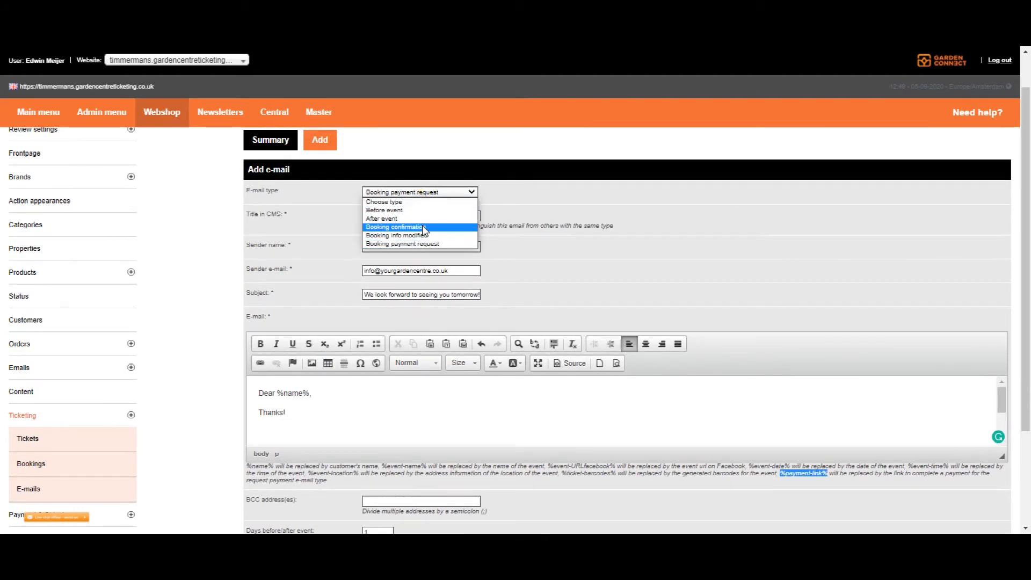